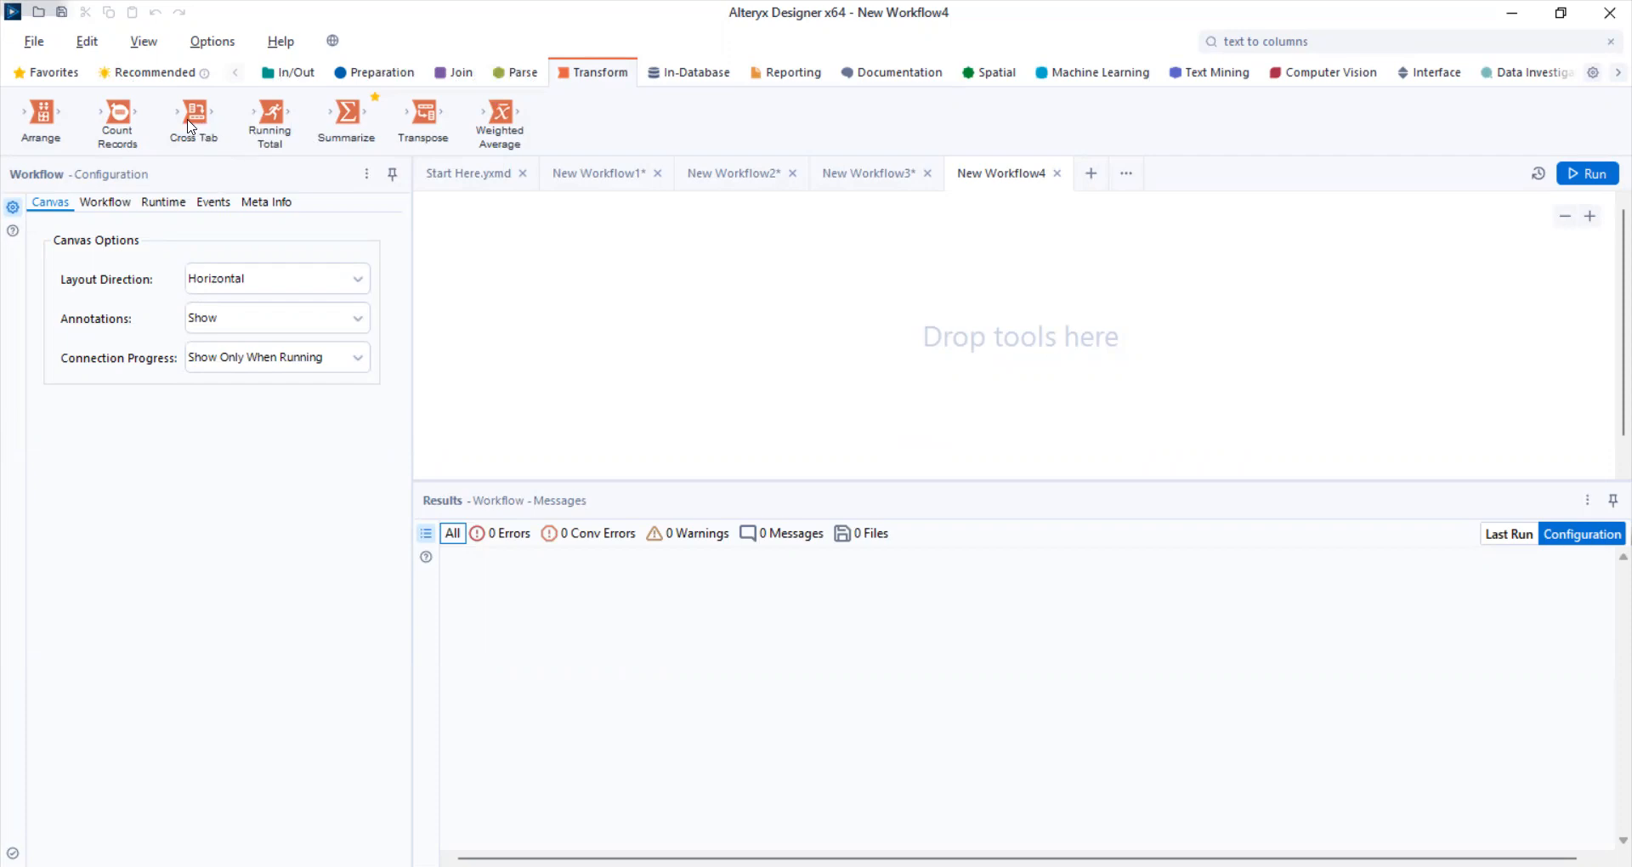
- Place a Cross Tab tool on the empty canvas and connect an Input Data tool in front of it
{"action": "left_click_drag", "start_coordinate": [193, 128], "coordinate": [571, 293]}
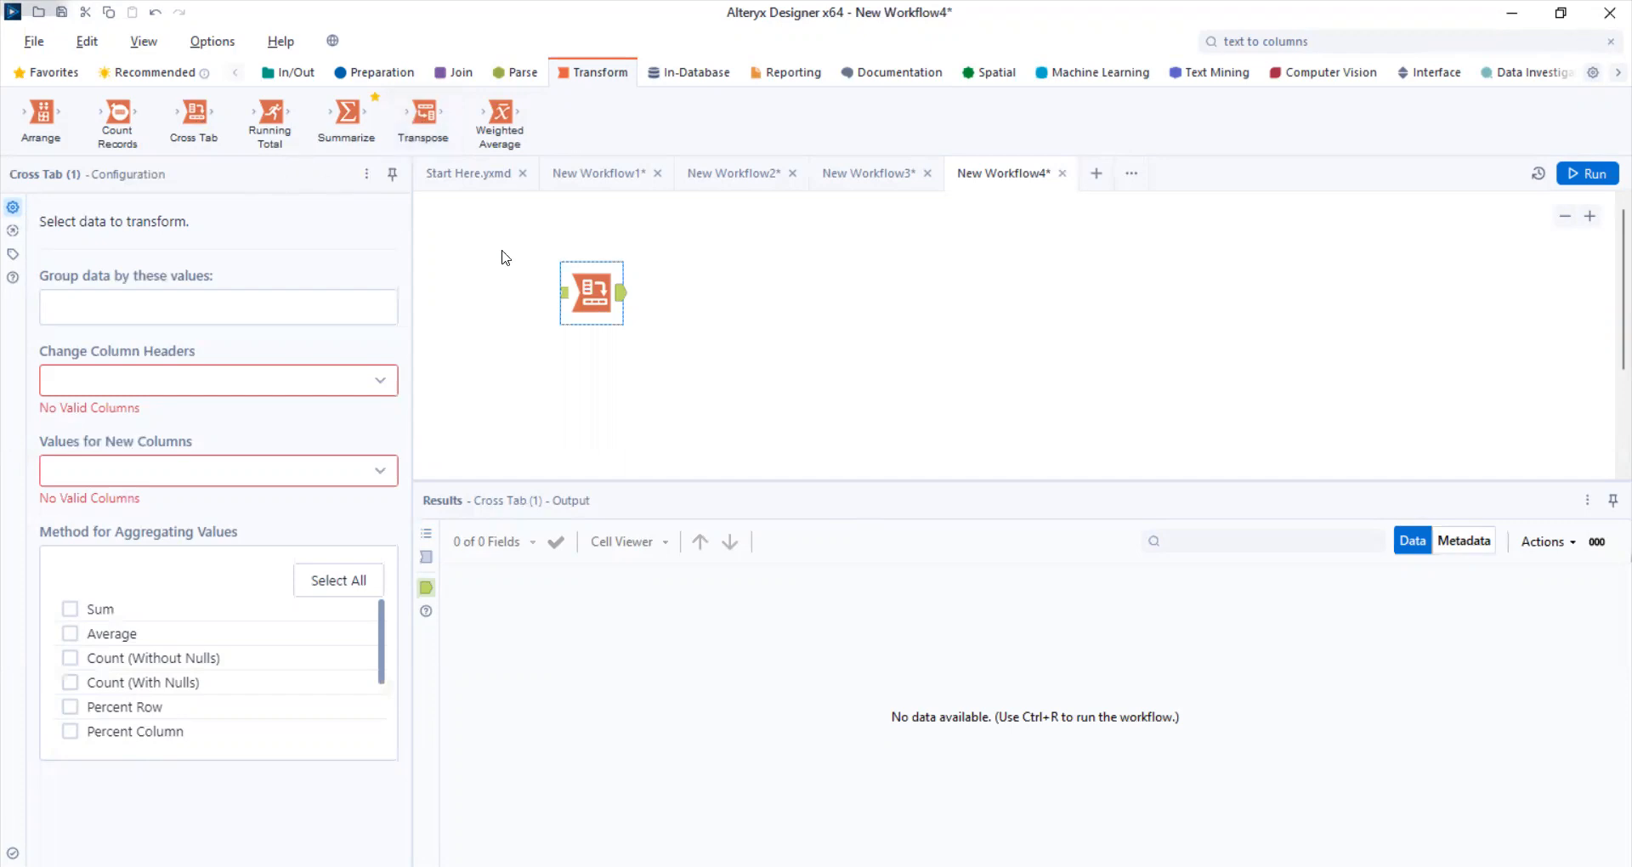
{"action": "left_click", "coordinate": [297, 75]}
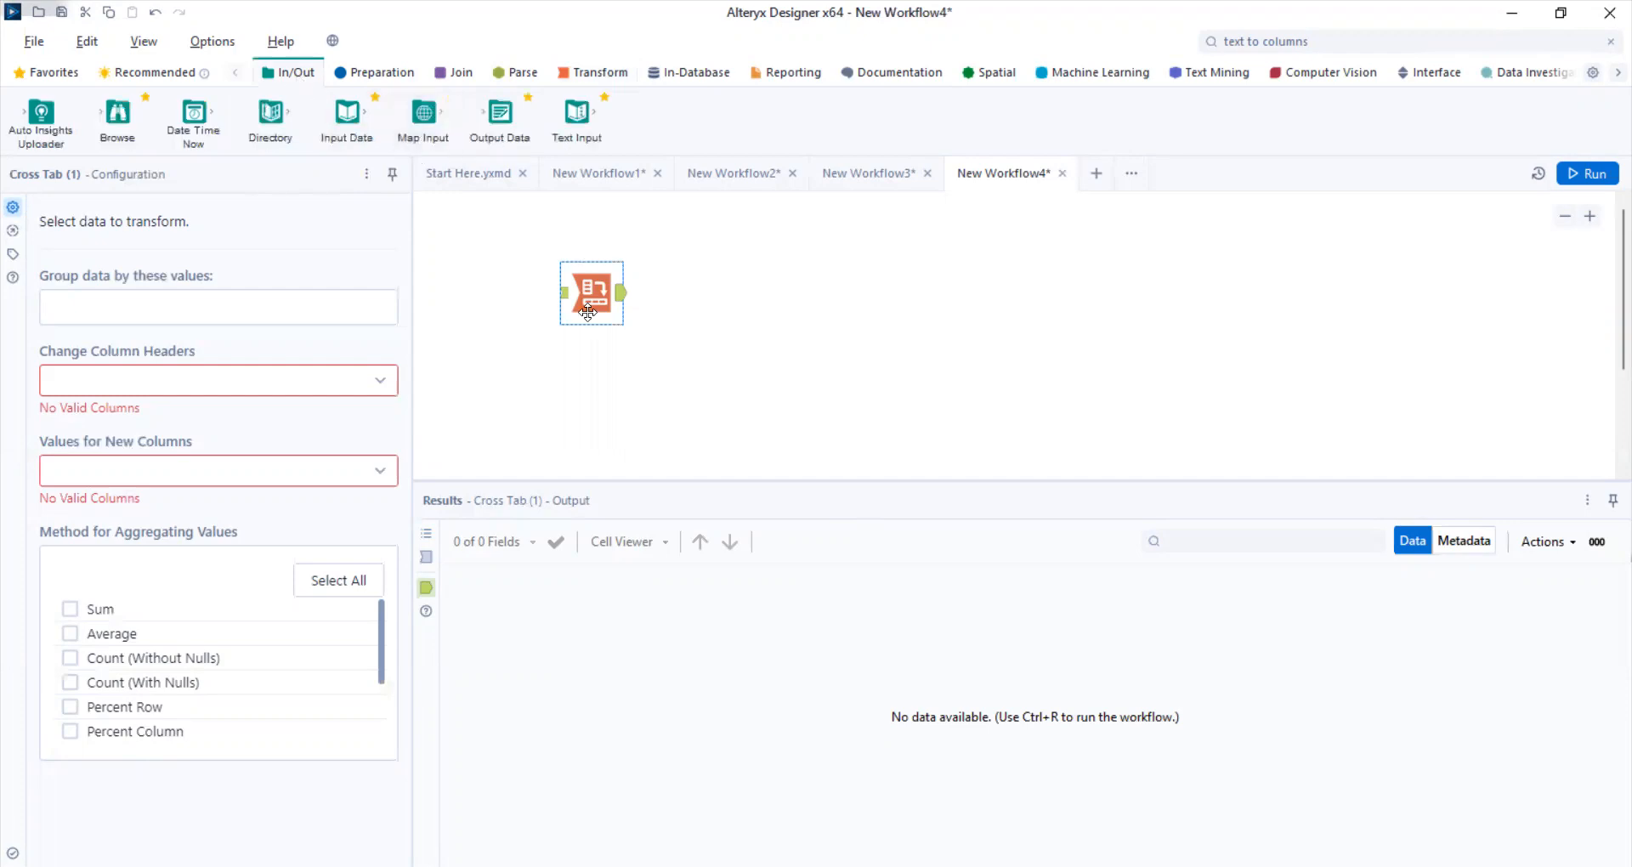
{"action": "left_click_drag", "start_coordinate": [347, 115], "coordinate": [456, 275]}
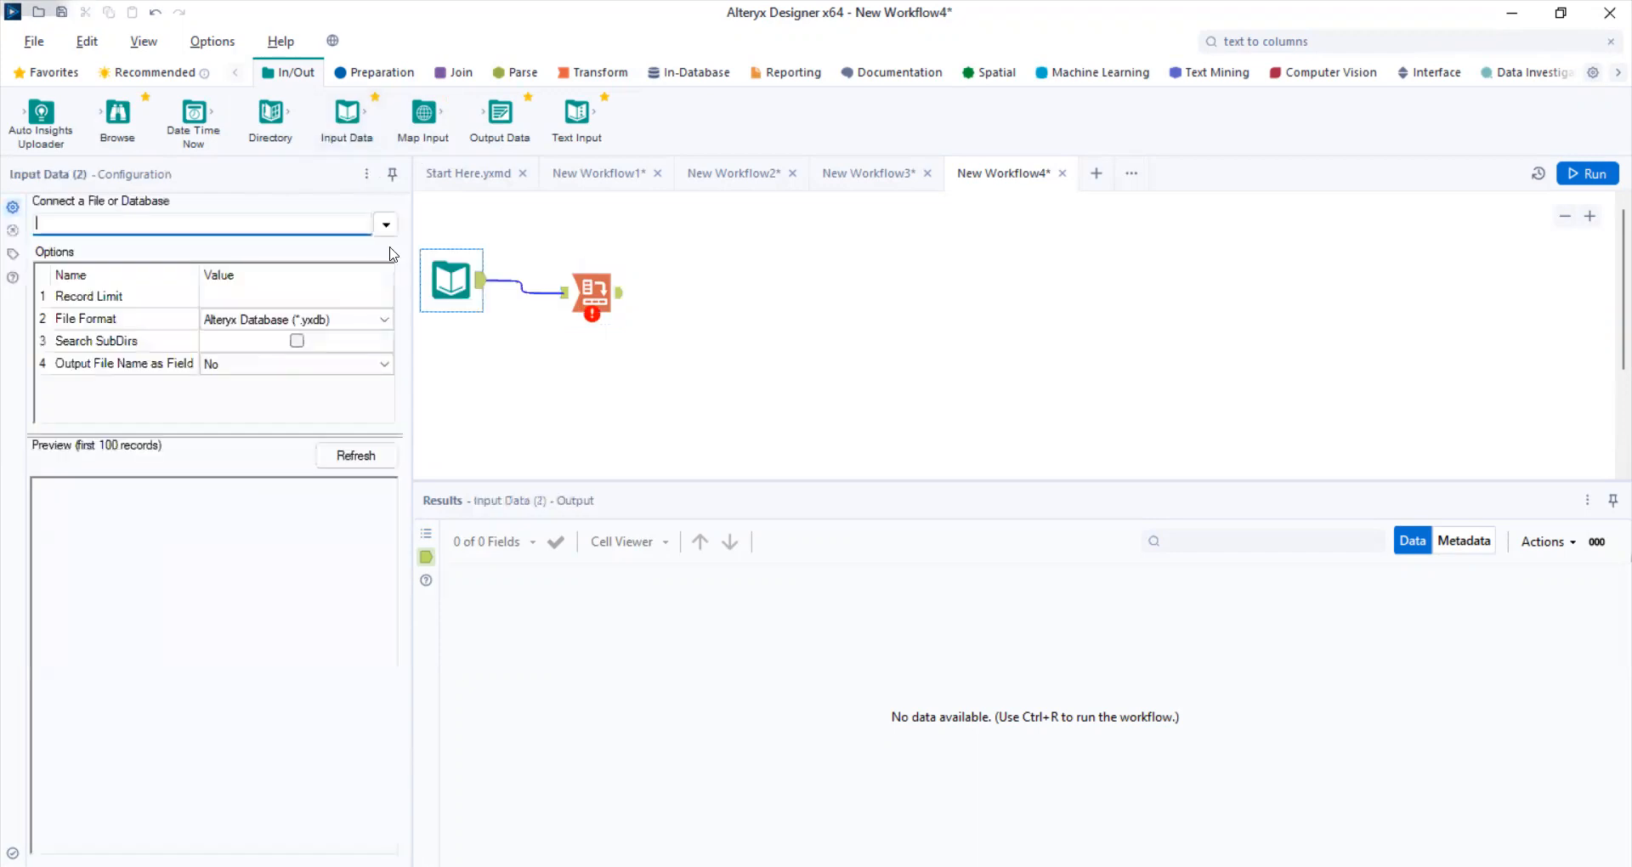
- Connect the Input Data tool to Sheet1 of the recently used test2.xlsx workbook
{"action": "left_click", "coordinate": [387, 227]}
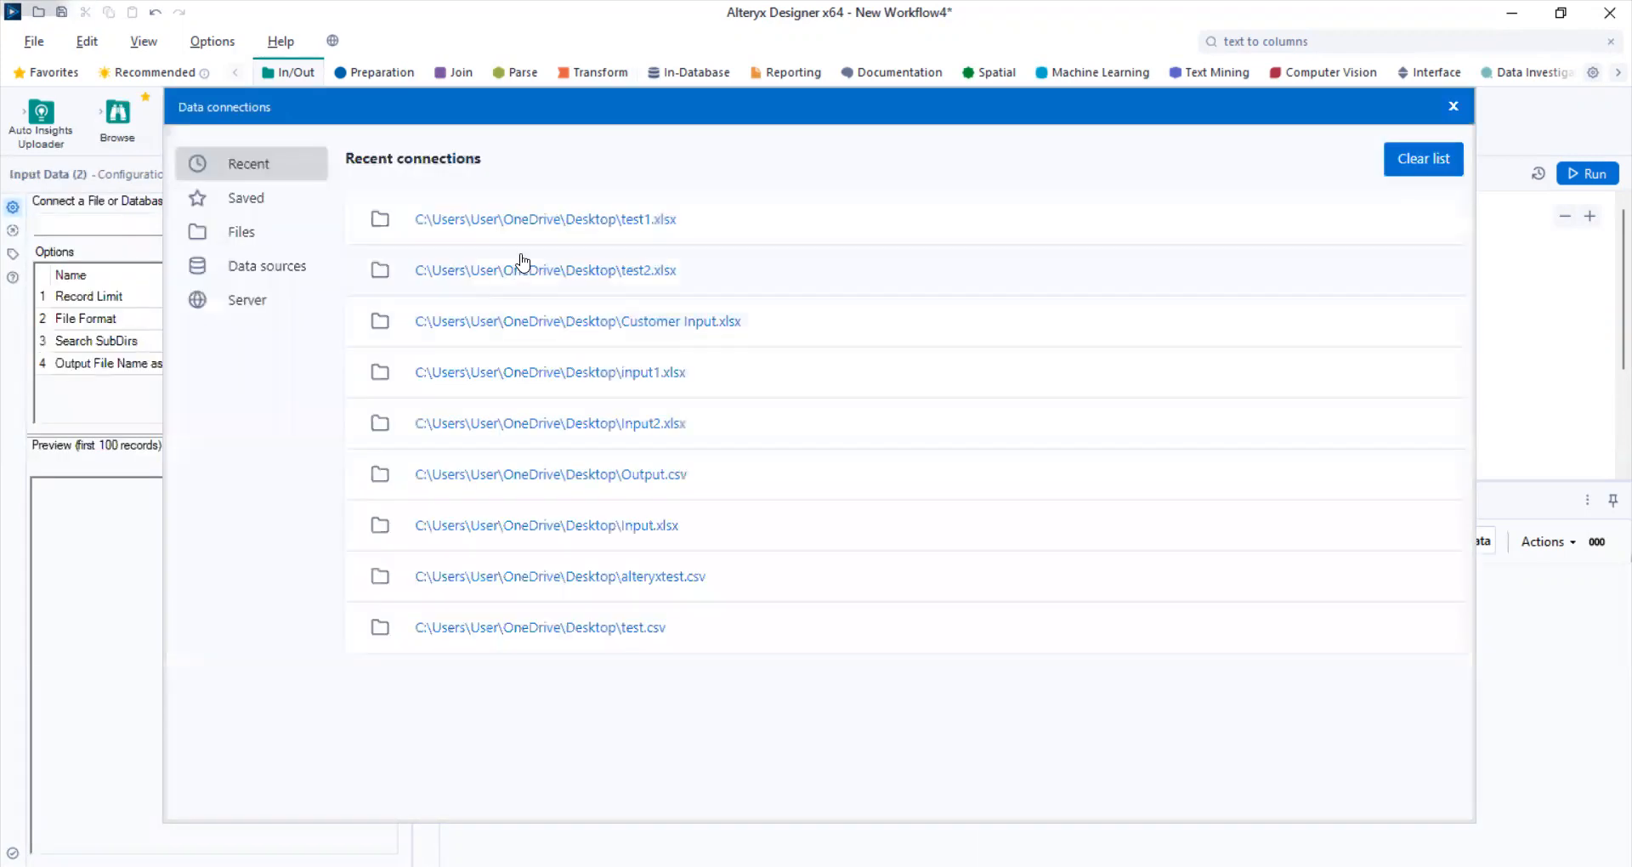
{"action": "left_click", "coordinate": [523, 270]}
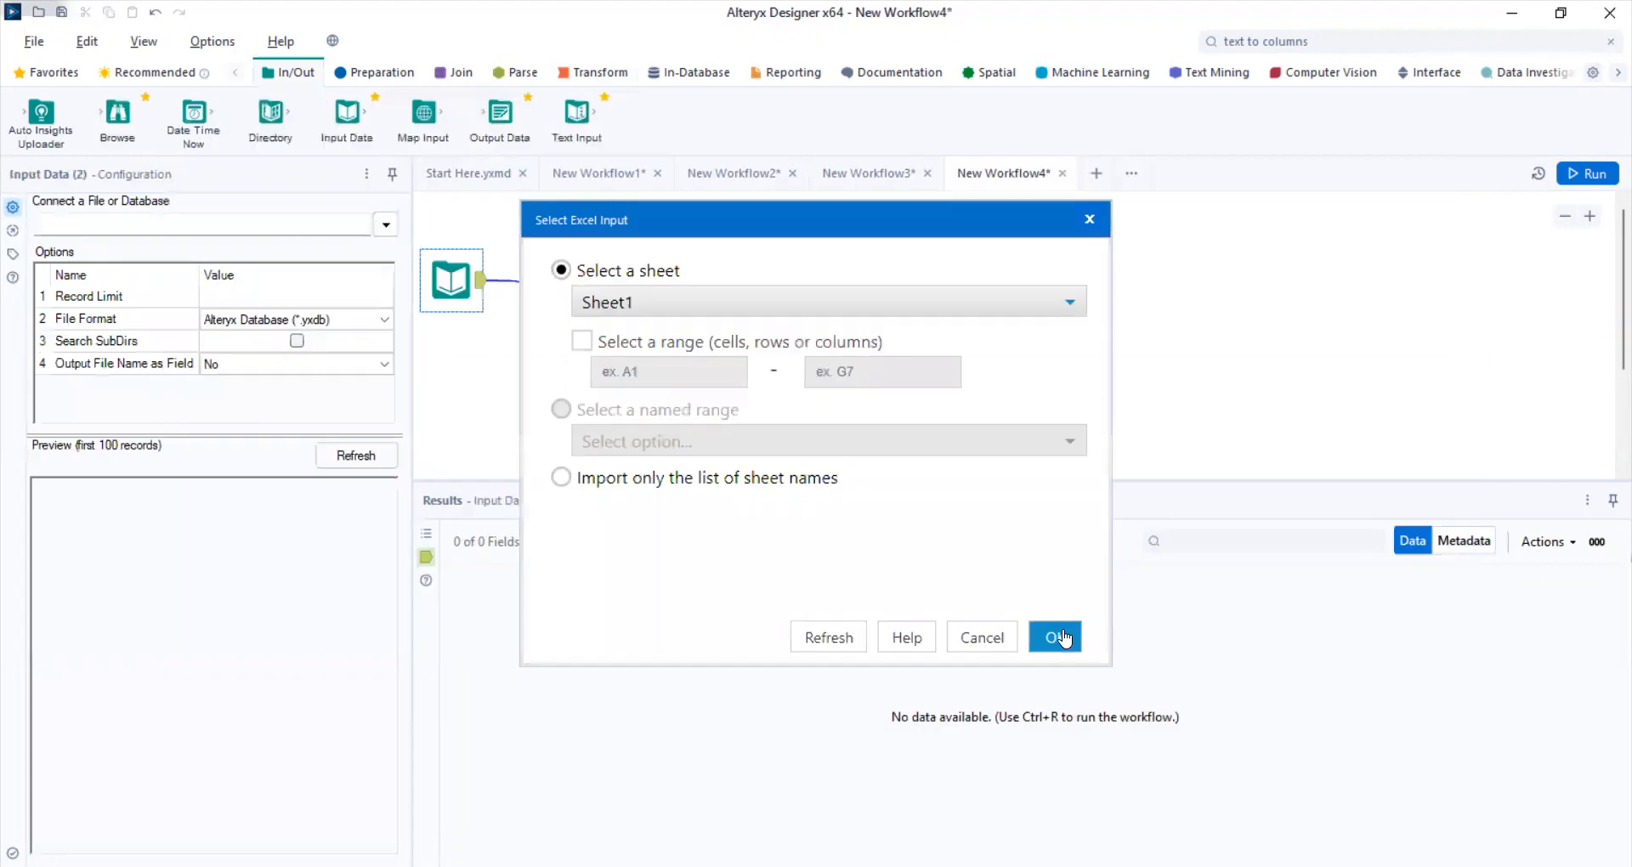
{"action": "left_click", "coordinate": [1064, 633]}
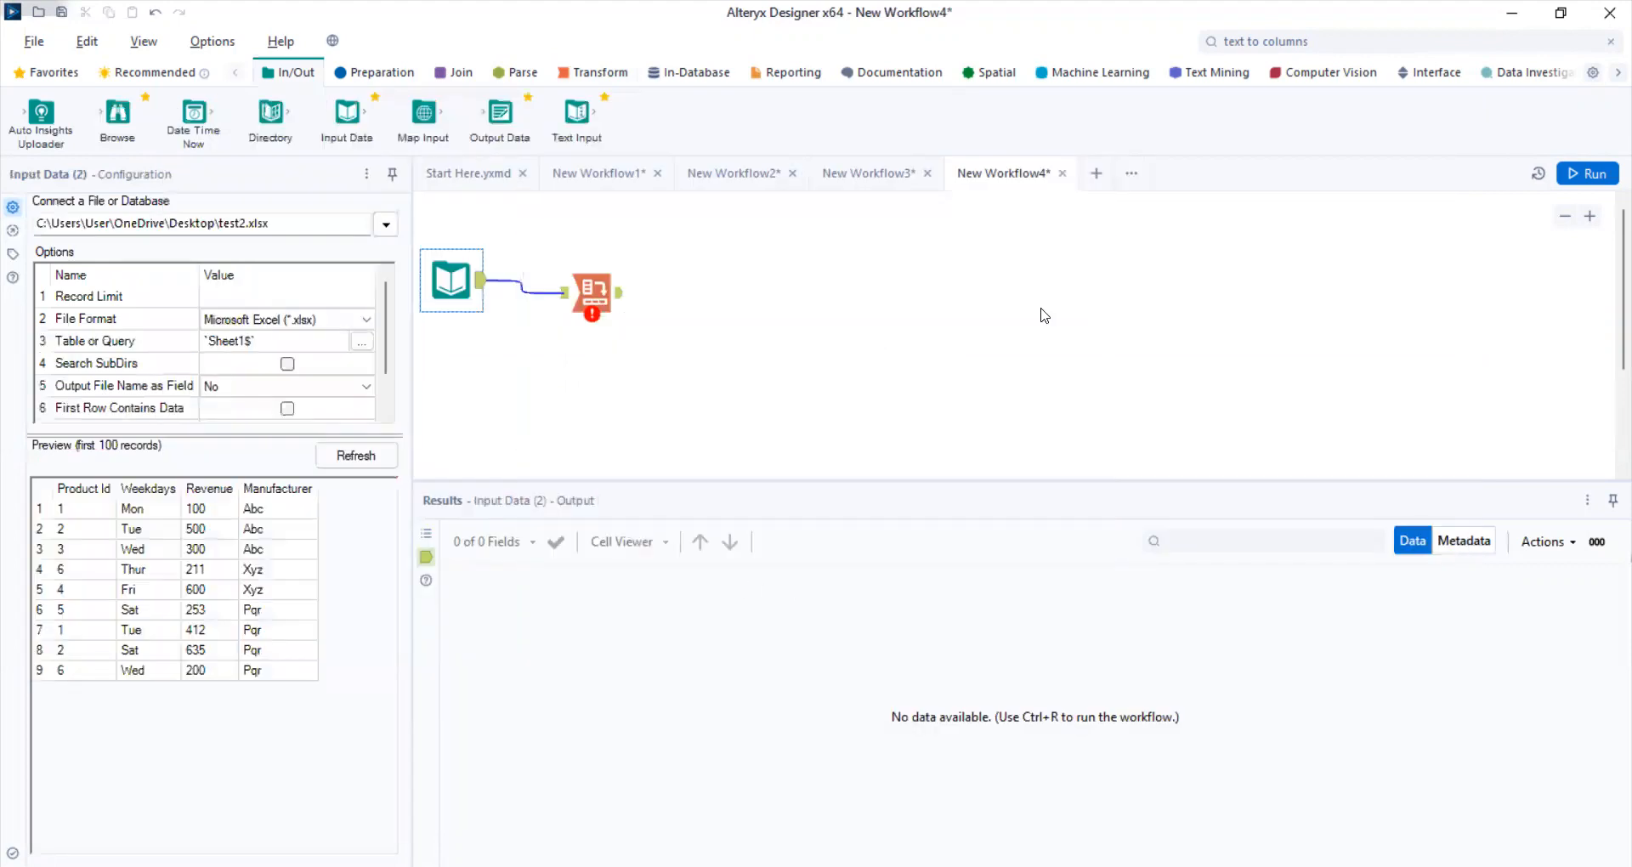
- Run the workflow and view the records output by the Input Data tool
{"action": "left_click", "coordinate": [1581, 174]}
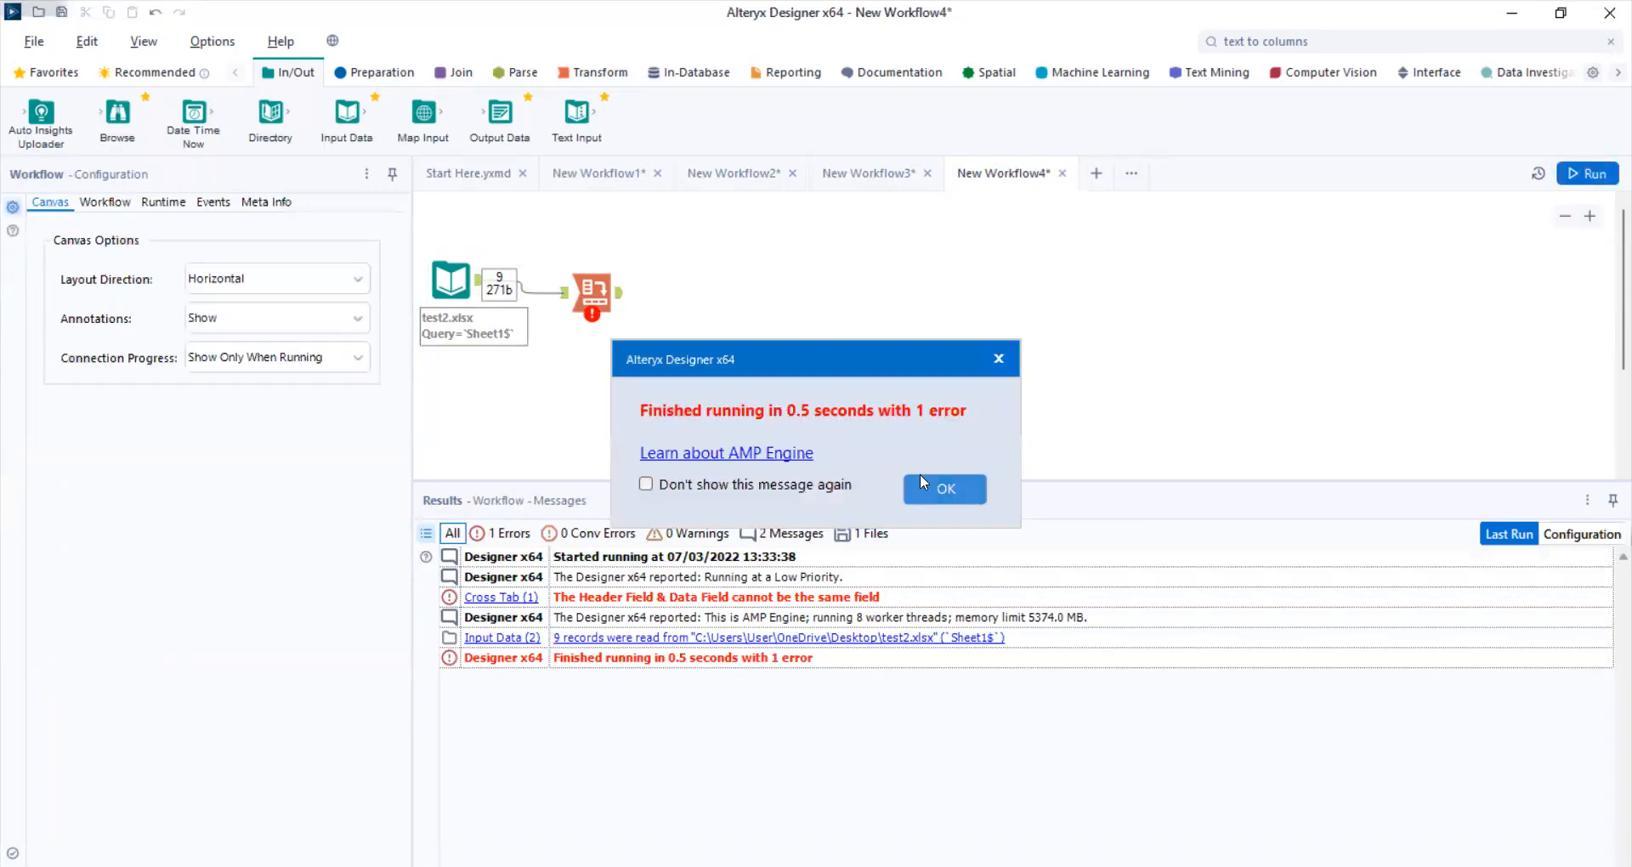
{"action": "left_click", "coordinate": [936, 482]}
{"action": "left_click", "coordinate": [478, 291]}
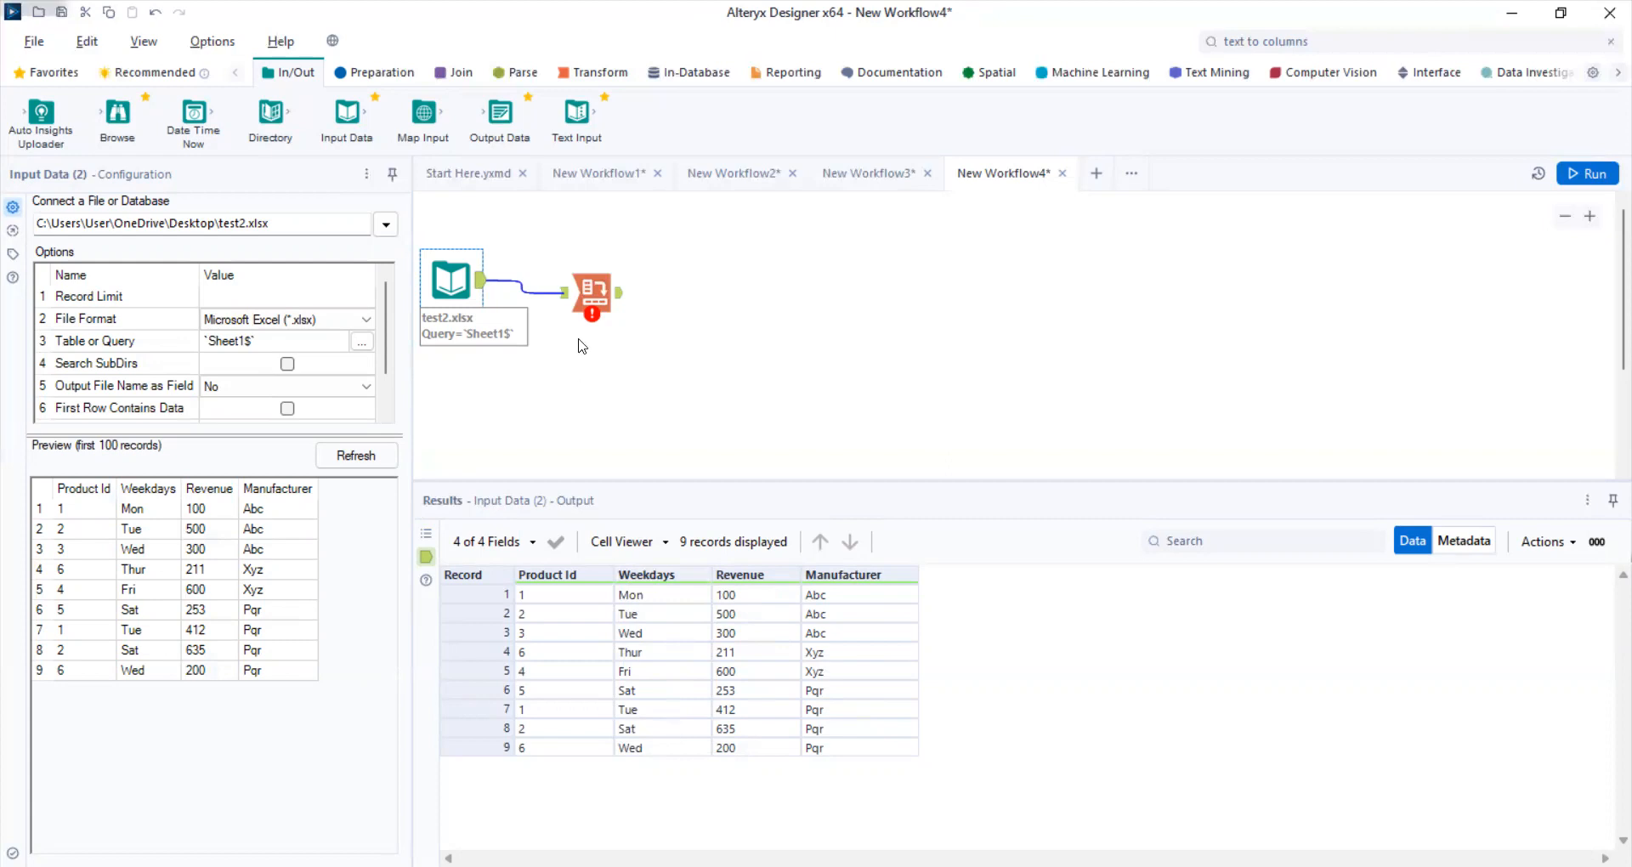
- Configure the Cross Tab to group by Product Id, with Weekdays as column headers and summed Revenue as values, and run the workflow
{"action": "left_click", "coordinate": [587, 302]}
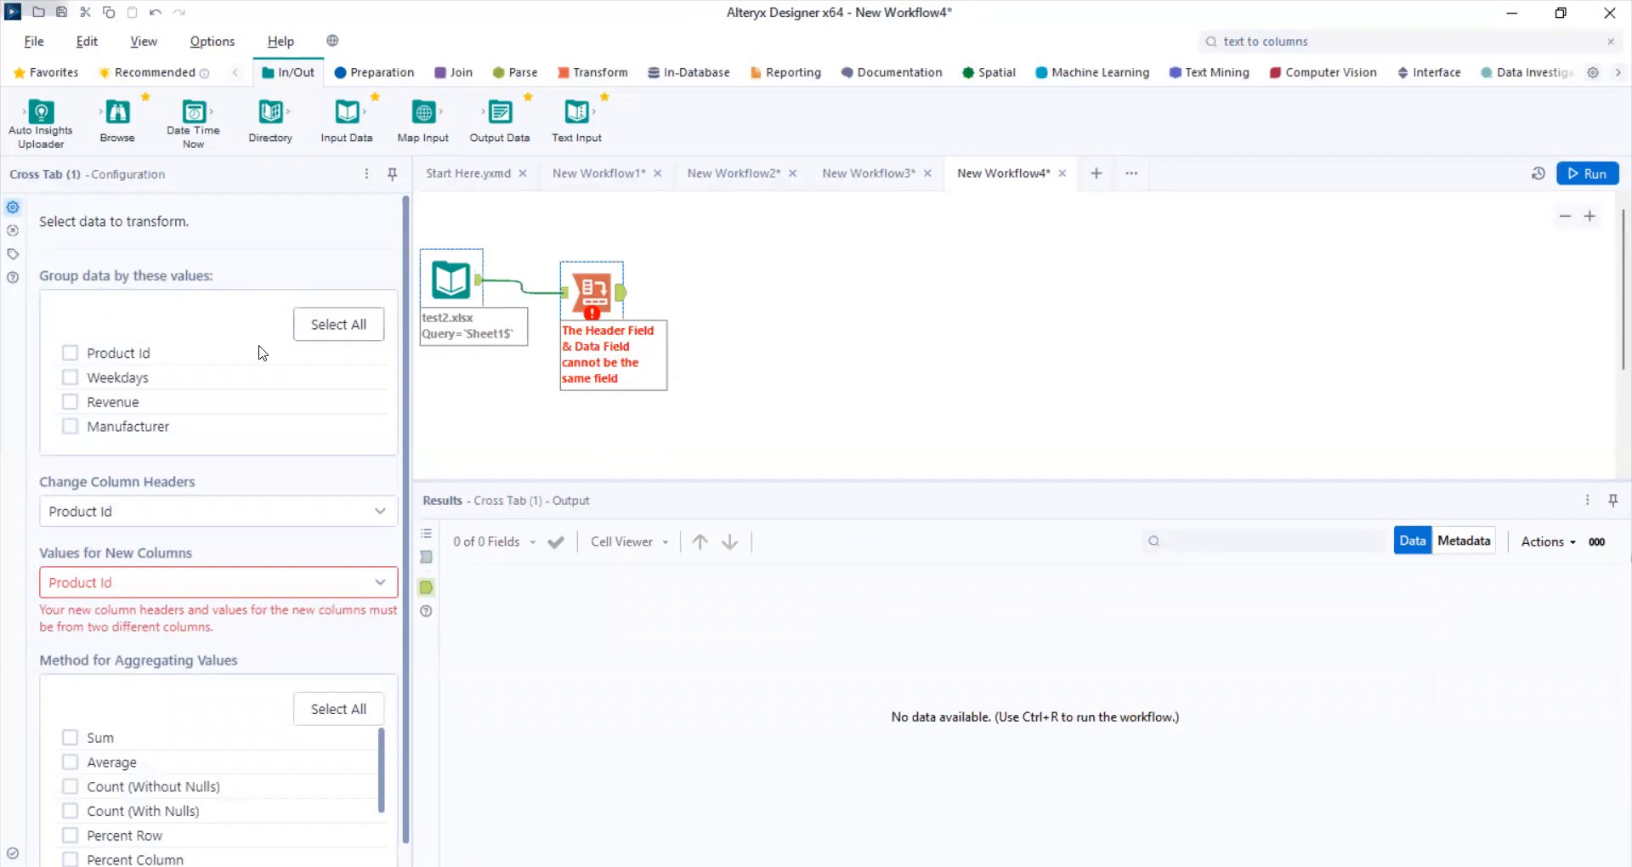
{"action": "left_click", "coordinate": [70, 354]}
{"action": "left_click", "coordinate": [110, 511]}
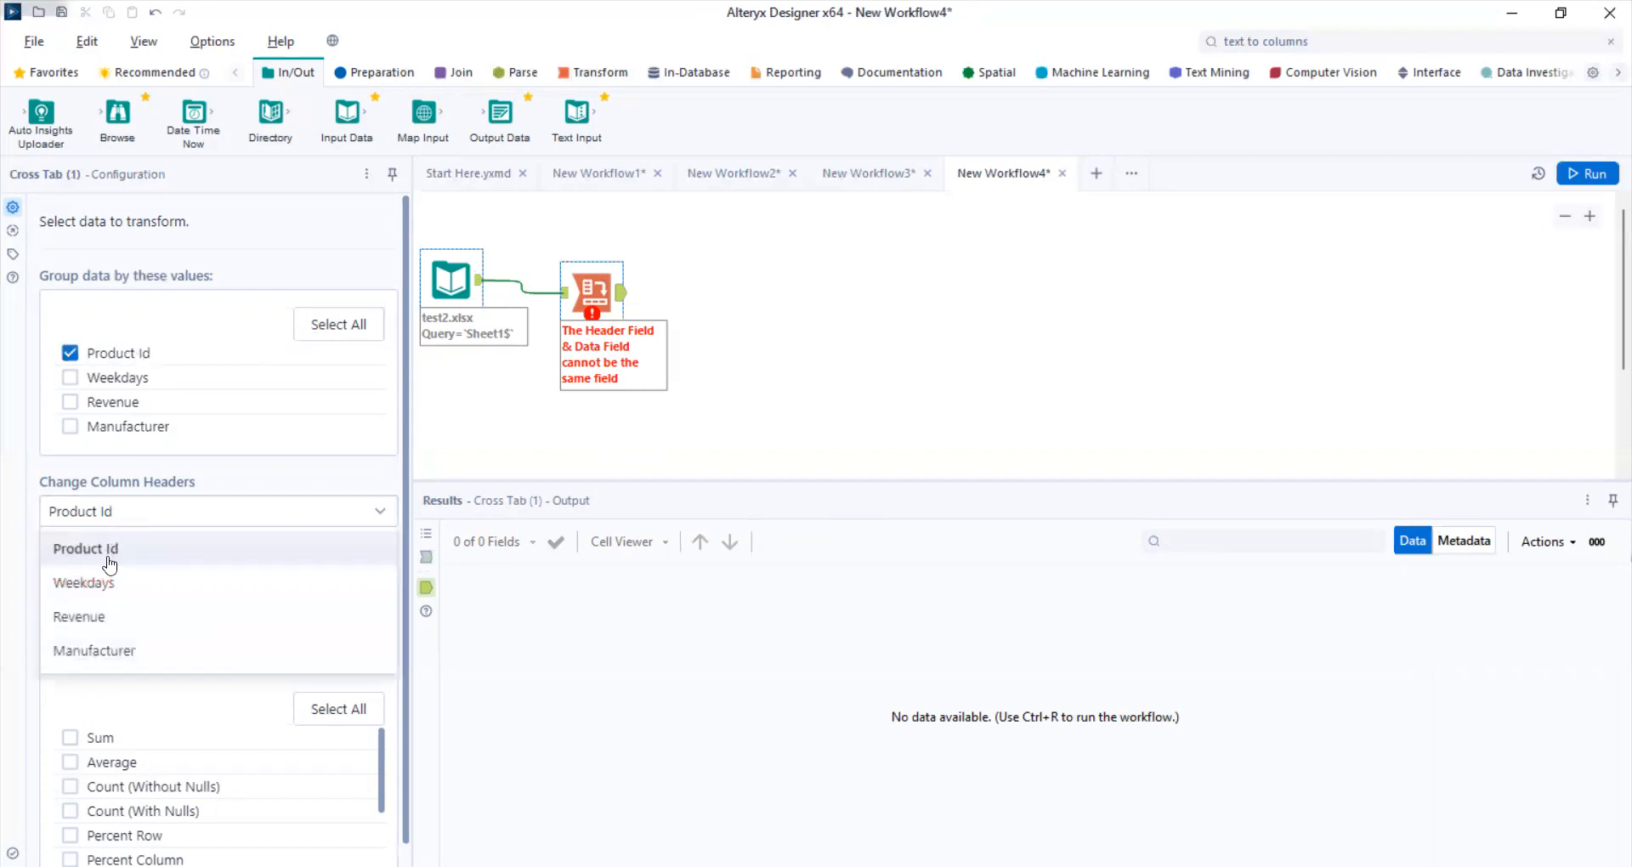
{"action": "left_click", "coordinate": [109, 584]}
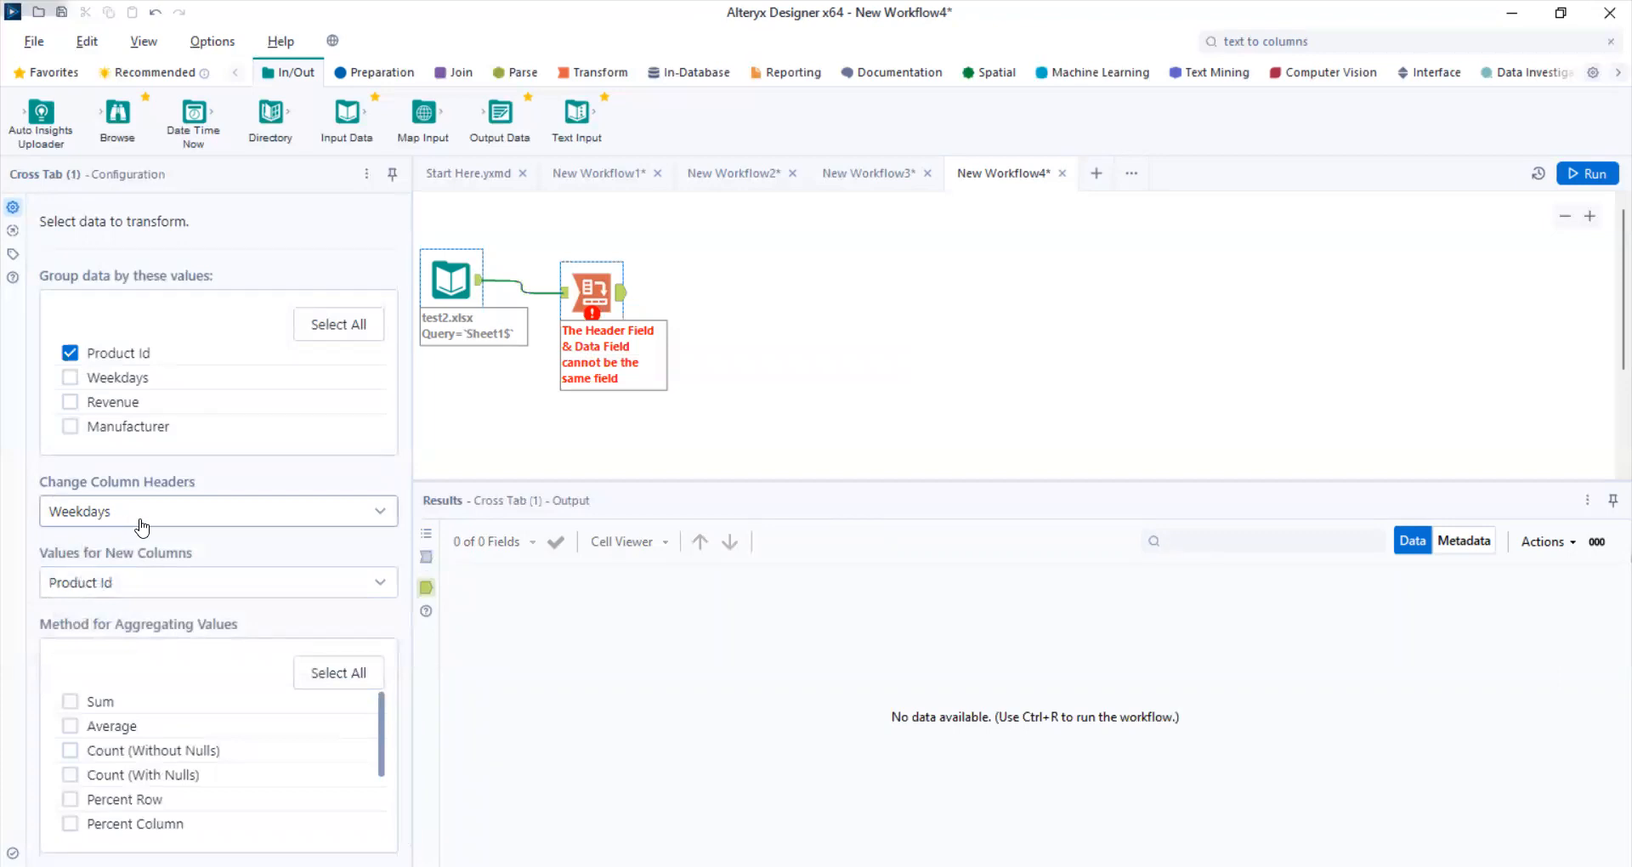
{"action": "left_click", "coordinate": [140, 590]}
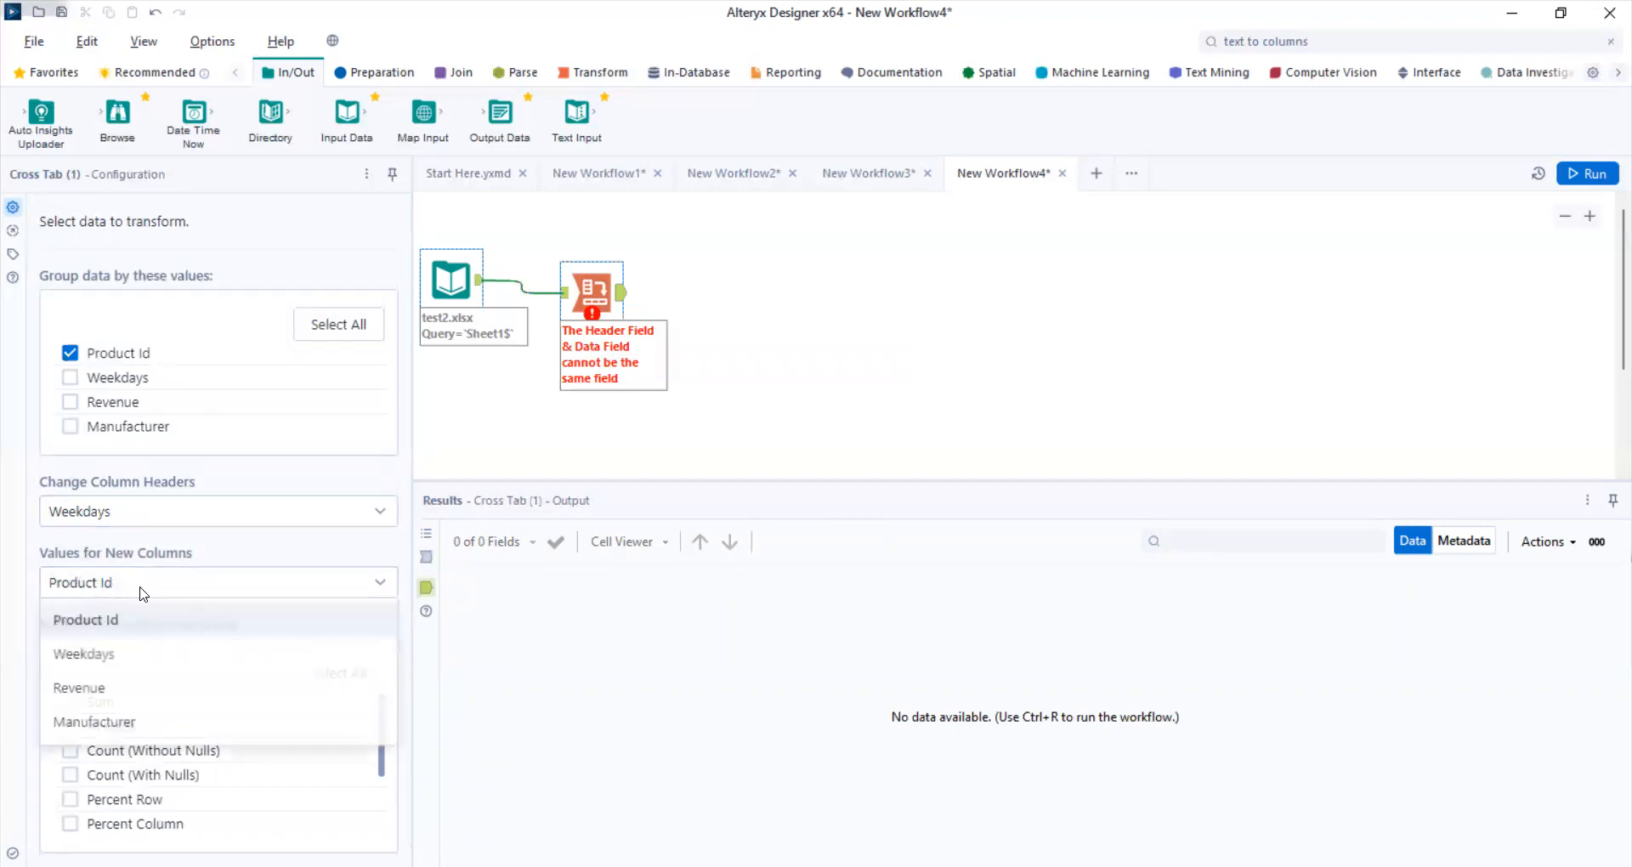
{"action": "left_click", "coordinate": [111, 687]}
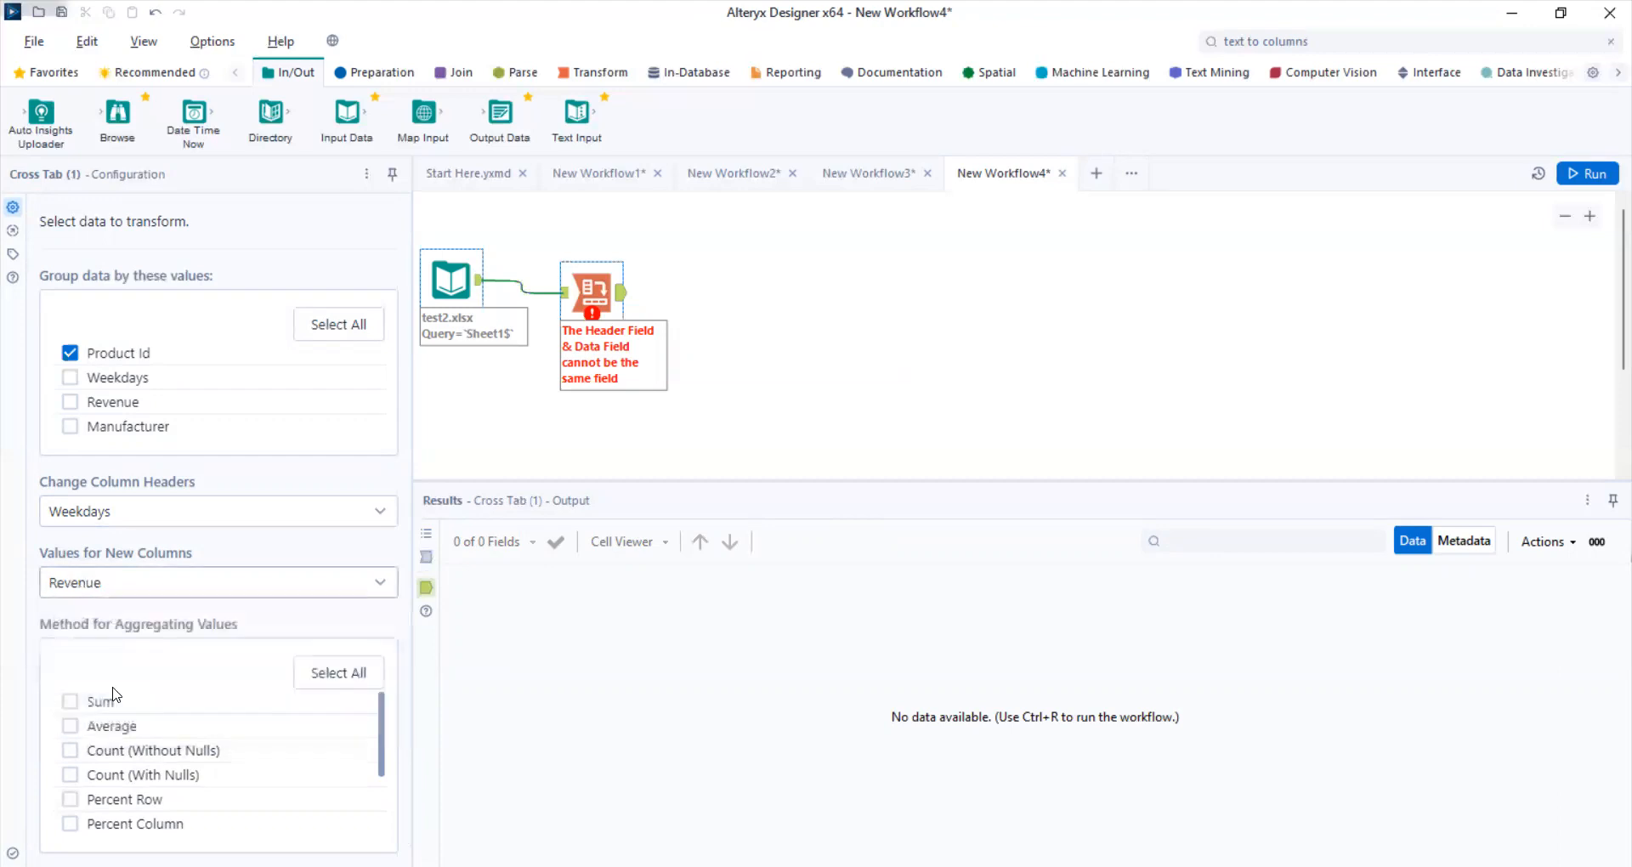
{"action": "left_click", "coordinate": [71, 704]}
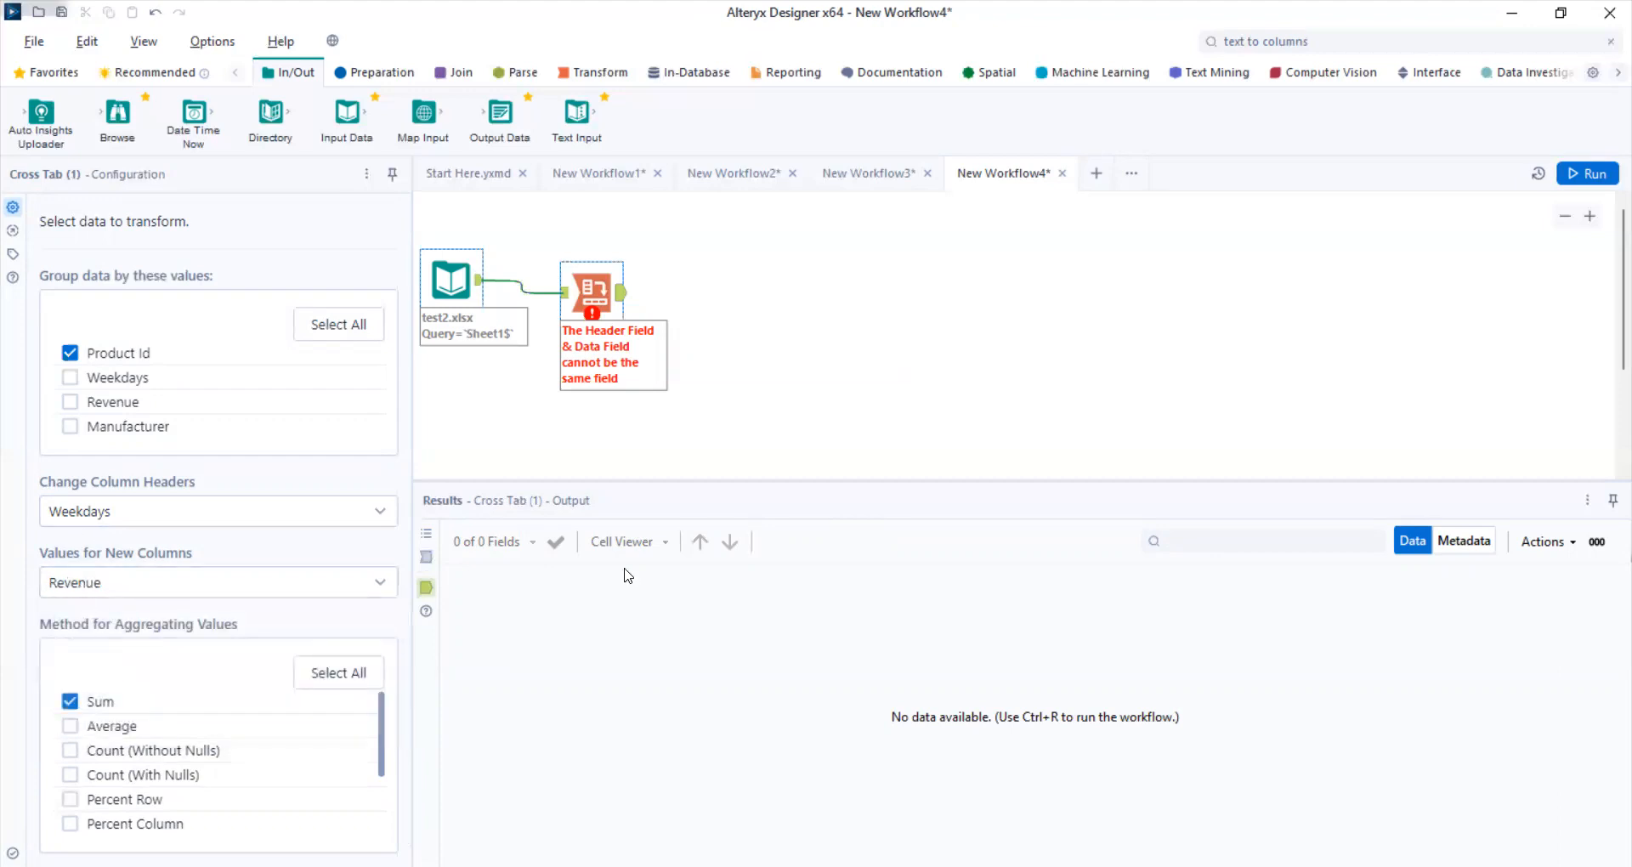
{"action": "left_click", "coordinate": [1599, 175]}
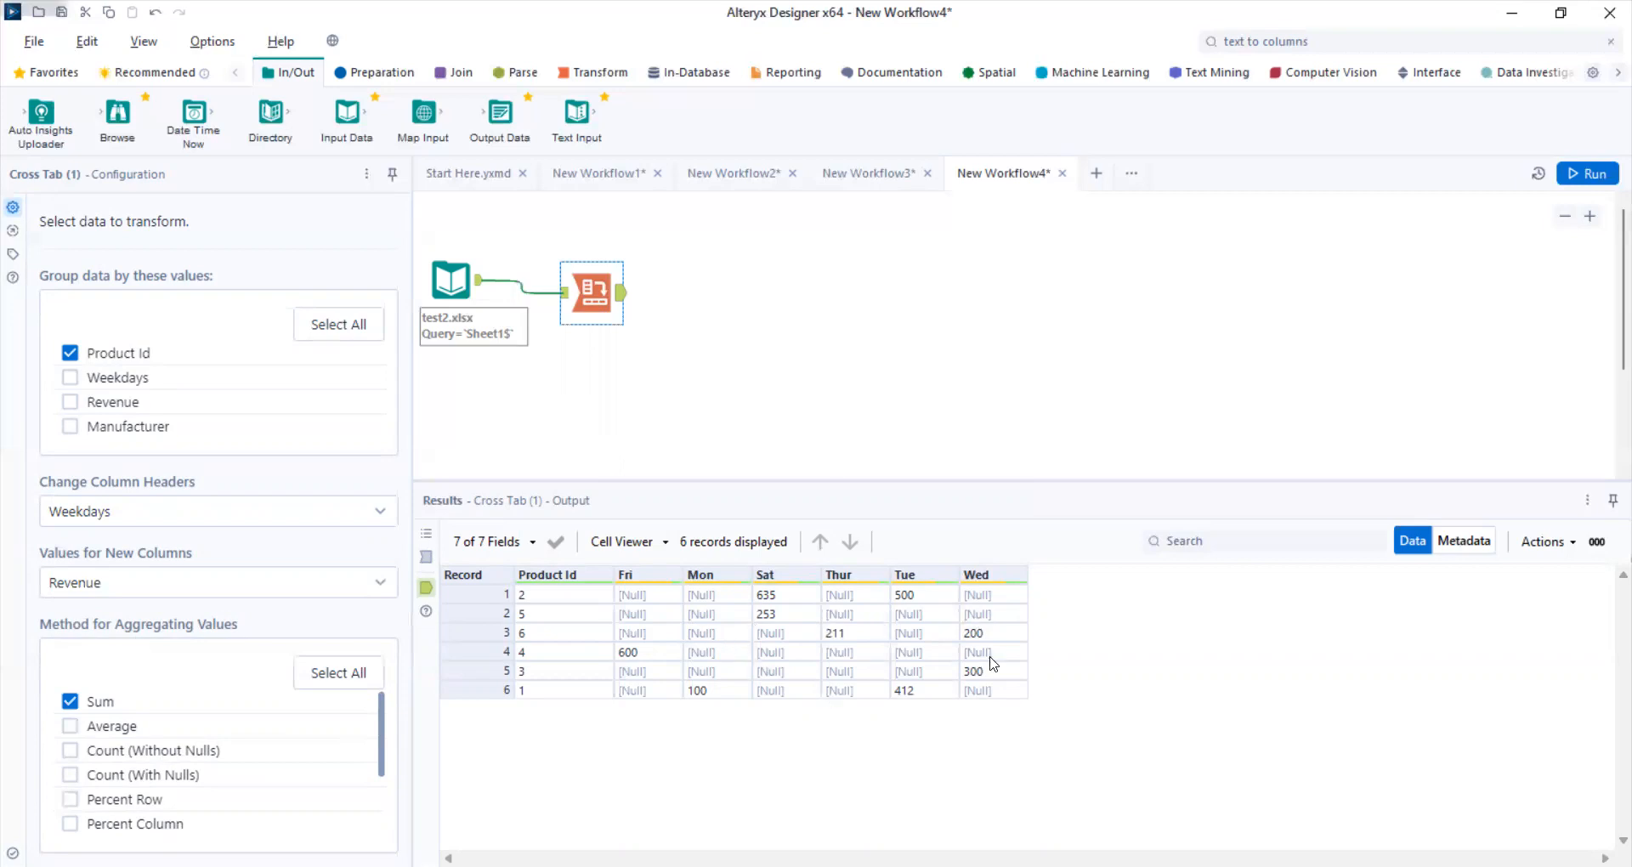
- Add a Data Cleansing tool connected to the output of the Cross Tab tool
{"action": "left_click", "coordinate": [360, 75]}
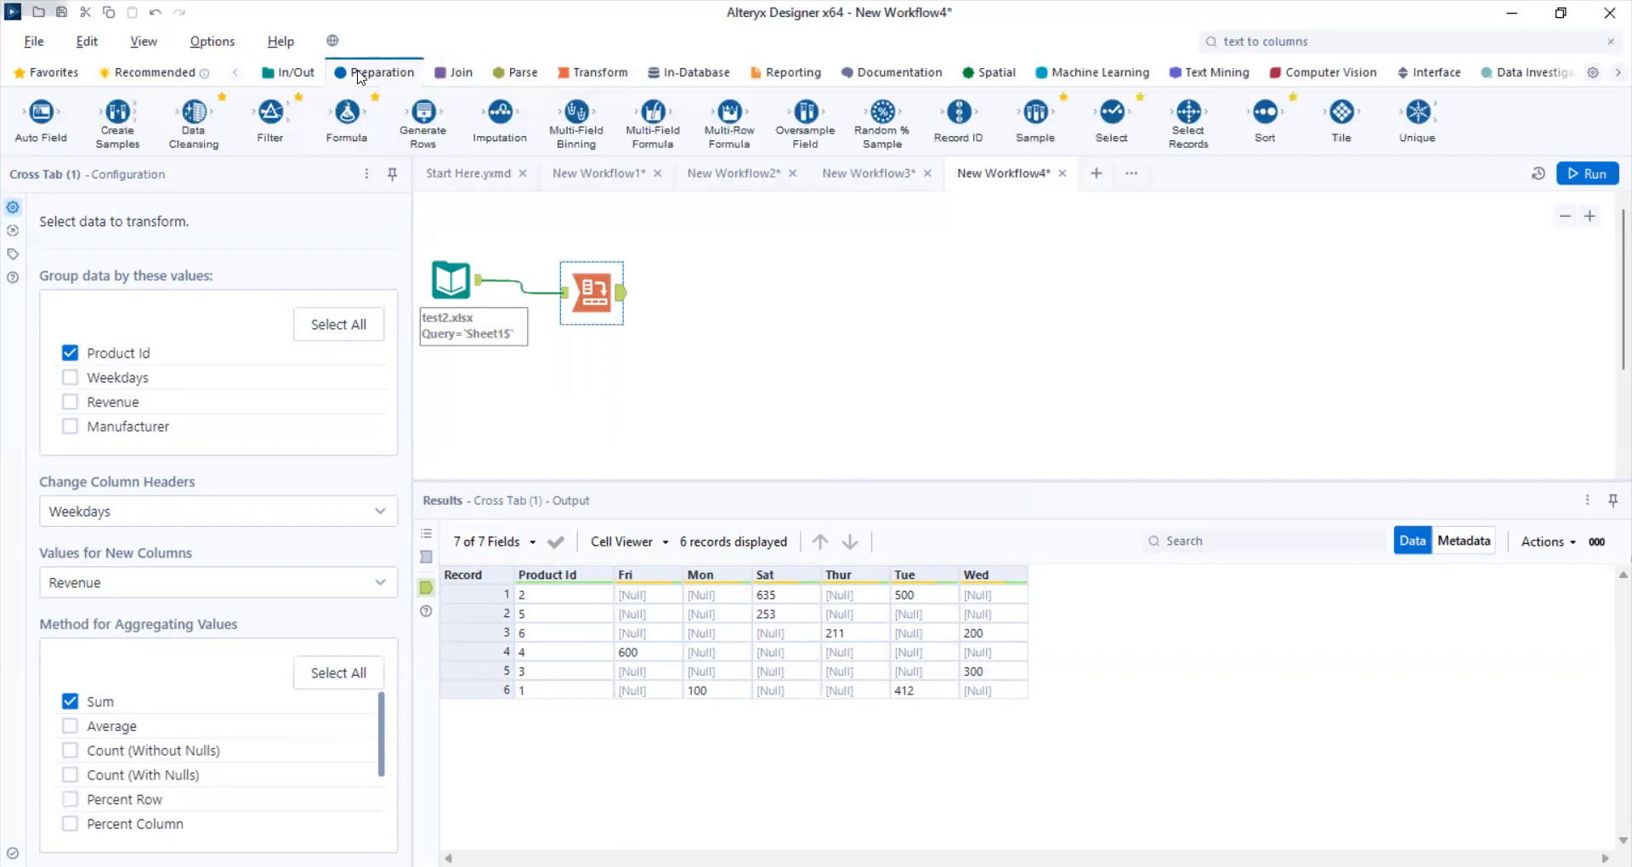
{"action": "left_click_drag", "start_coordinate": [195, 112], "coordinate": [707, 295]}
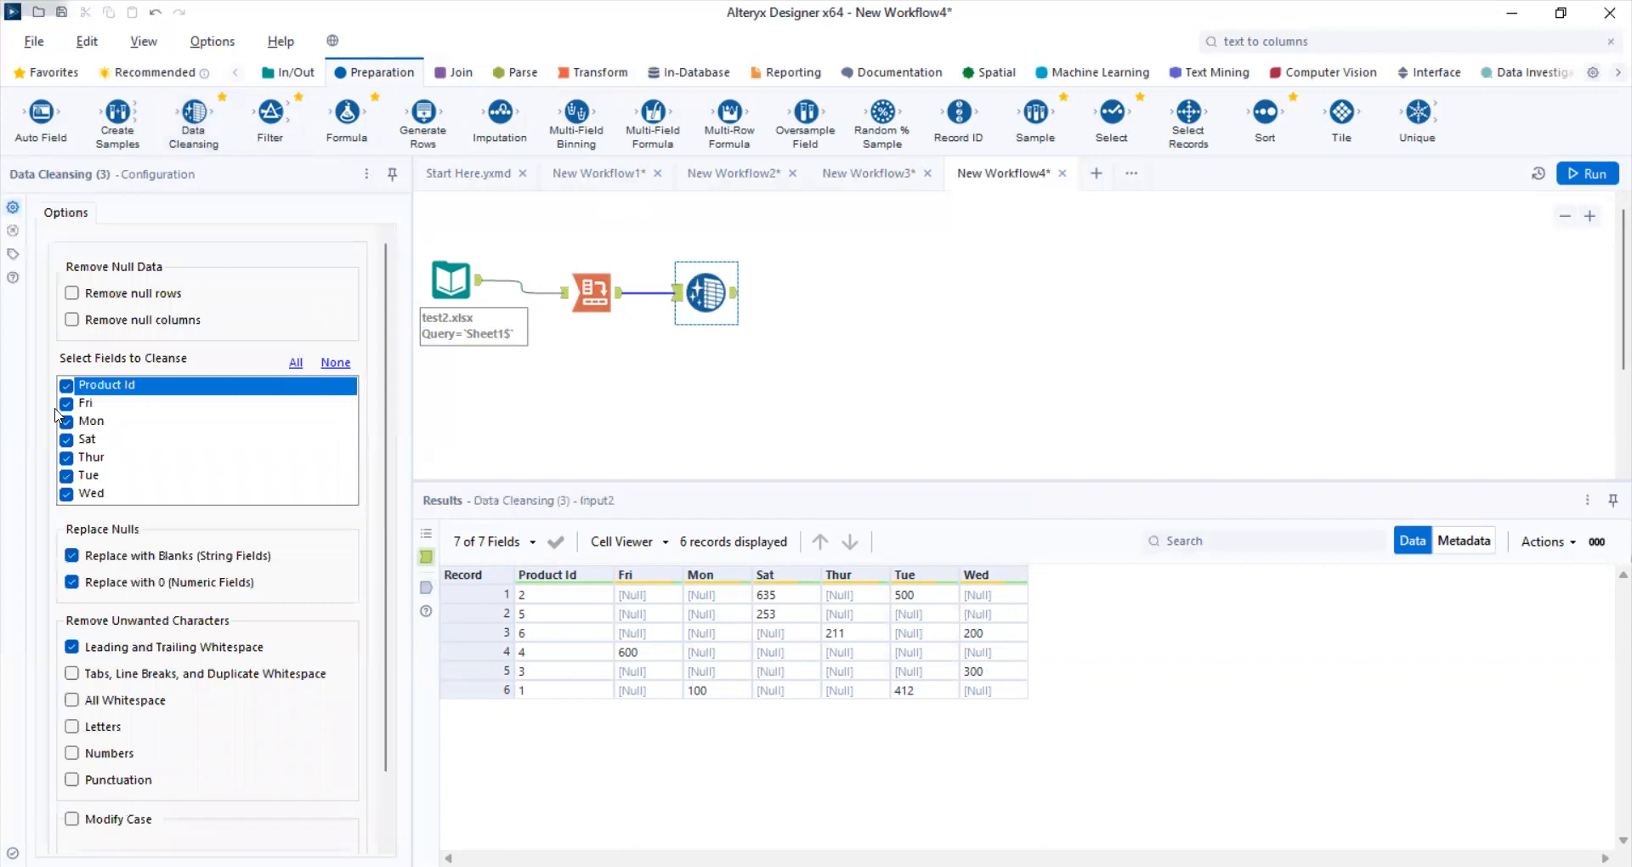
- Cleanse all weekday fields but not Product Id, only replacing numeric nulls with 0, with blank replacement and leading and trailing whitespace removal off
{"action": "left_click", "coordinate": [65, 385]}
{"action": "left_click", "coordinate": [65, 403]}
{"action": "left_click", "coordinate": [65, 422]}
{"action": "left_click", "coordinate": [65, 440]}
{"action": "left_click", "coordinate": [66, 458]}
{"action": "left_click", "coordinate": [66, 385]}
{"action": "left_click", "coordinate": [65, 403]}
{"action": "left_click", "coordinate": [66, 440]}
{"action": "left_click", "coordinate": [66, 422]}
{"action": "left_click", "coordinate": [65, 385]}
{"action": "left_click", "coordinate": [66, 457]}
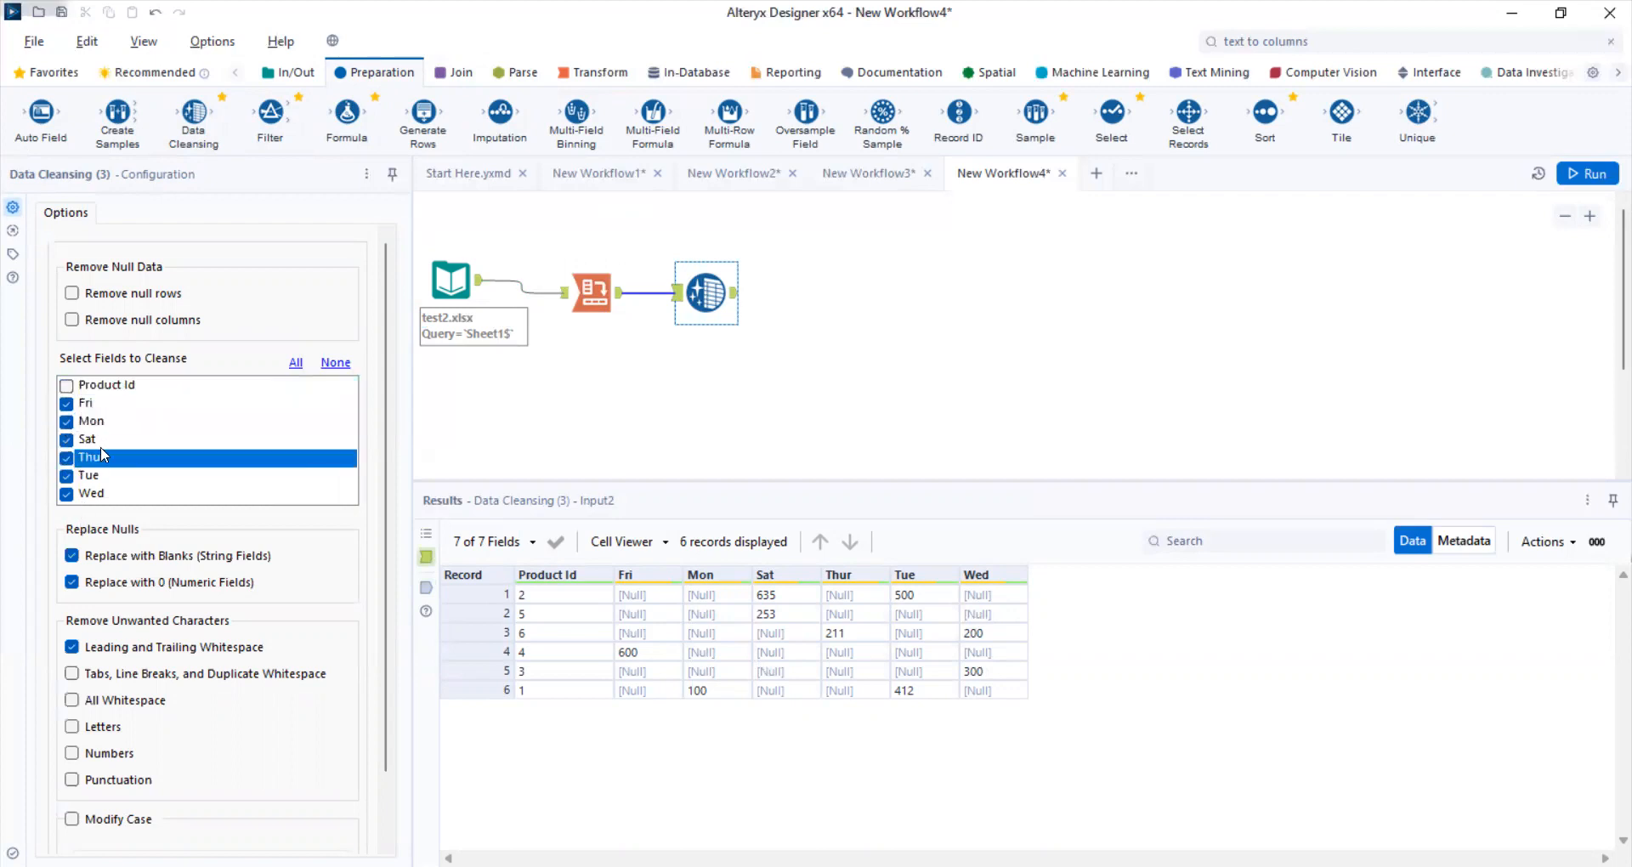
{"action": "left_click", "coordinate": [75, 557]}
- Run the workflow and compare the original Input Data records with the Data Cleansing output
{"action": "left_click", "coordinate": [1581, 179]}
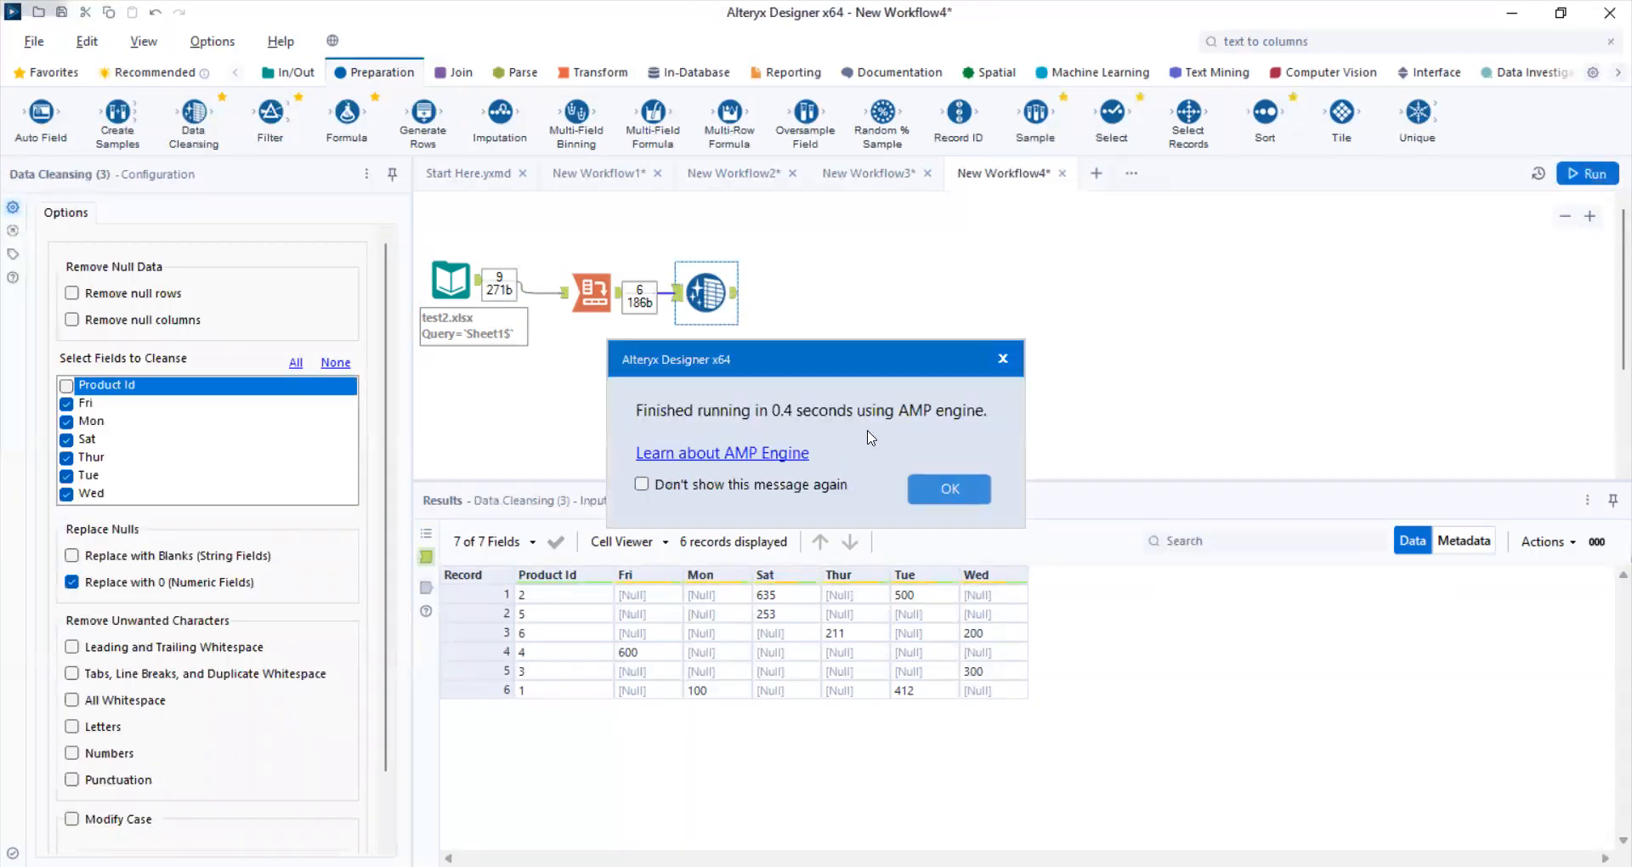
{"action": "left_click", "coordinate": [922, 490]}
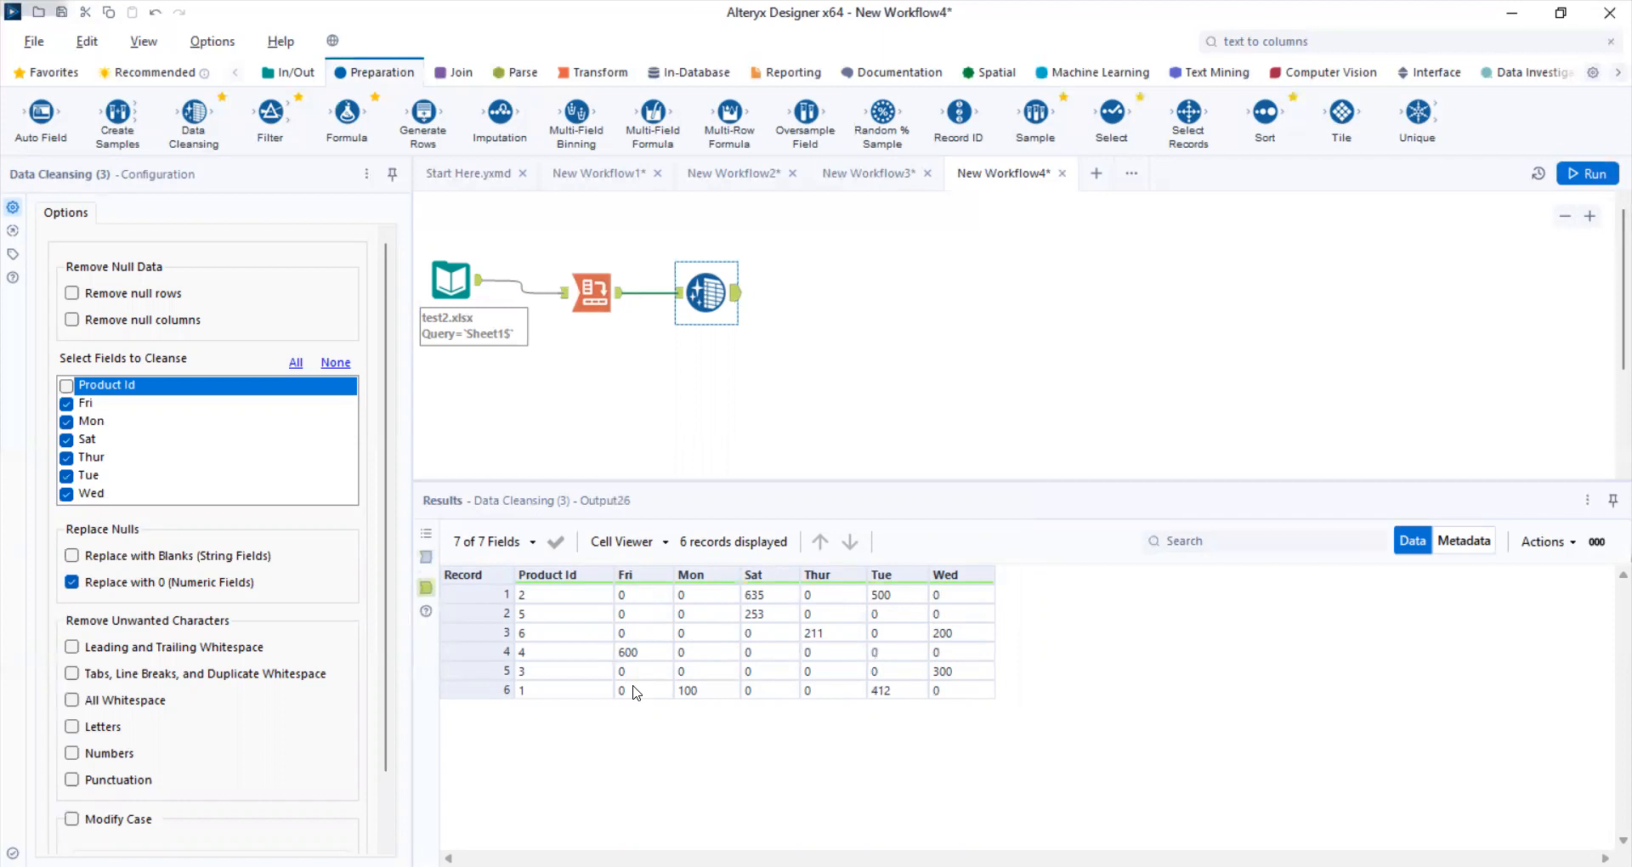
{"action": "left_click", "coordinate": [471, 274]}
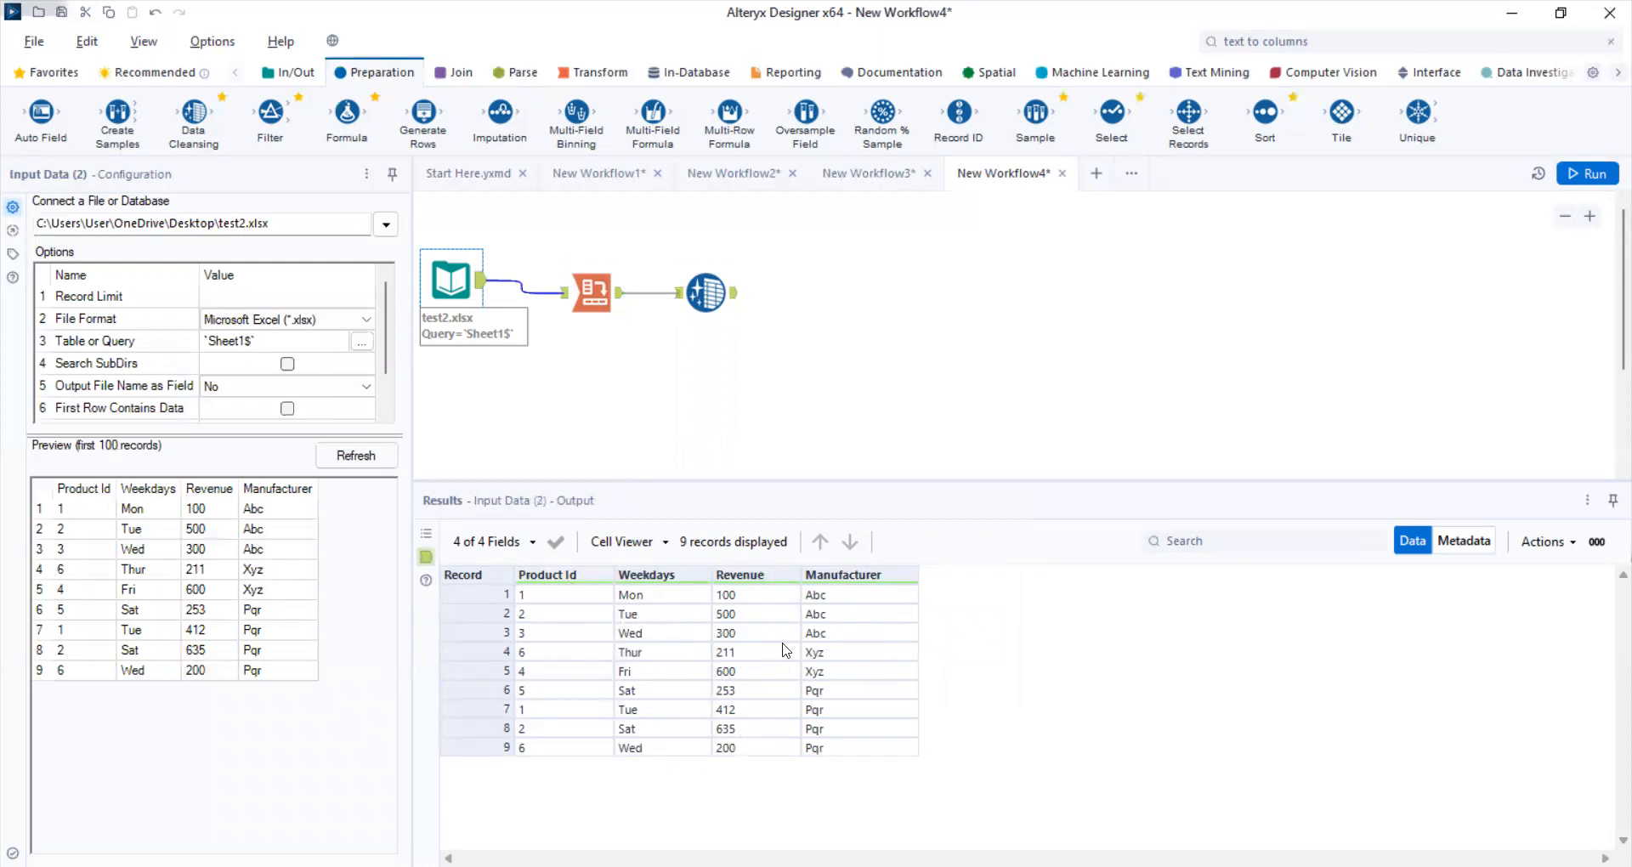
{"action": "left_click", "coordinate": [723, 291]}
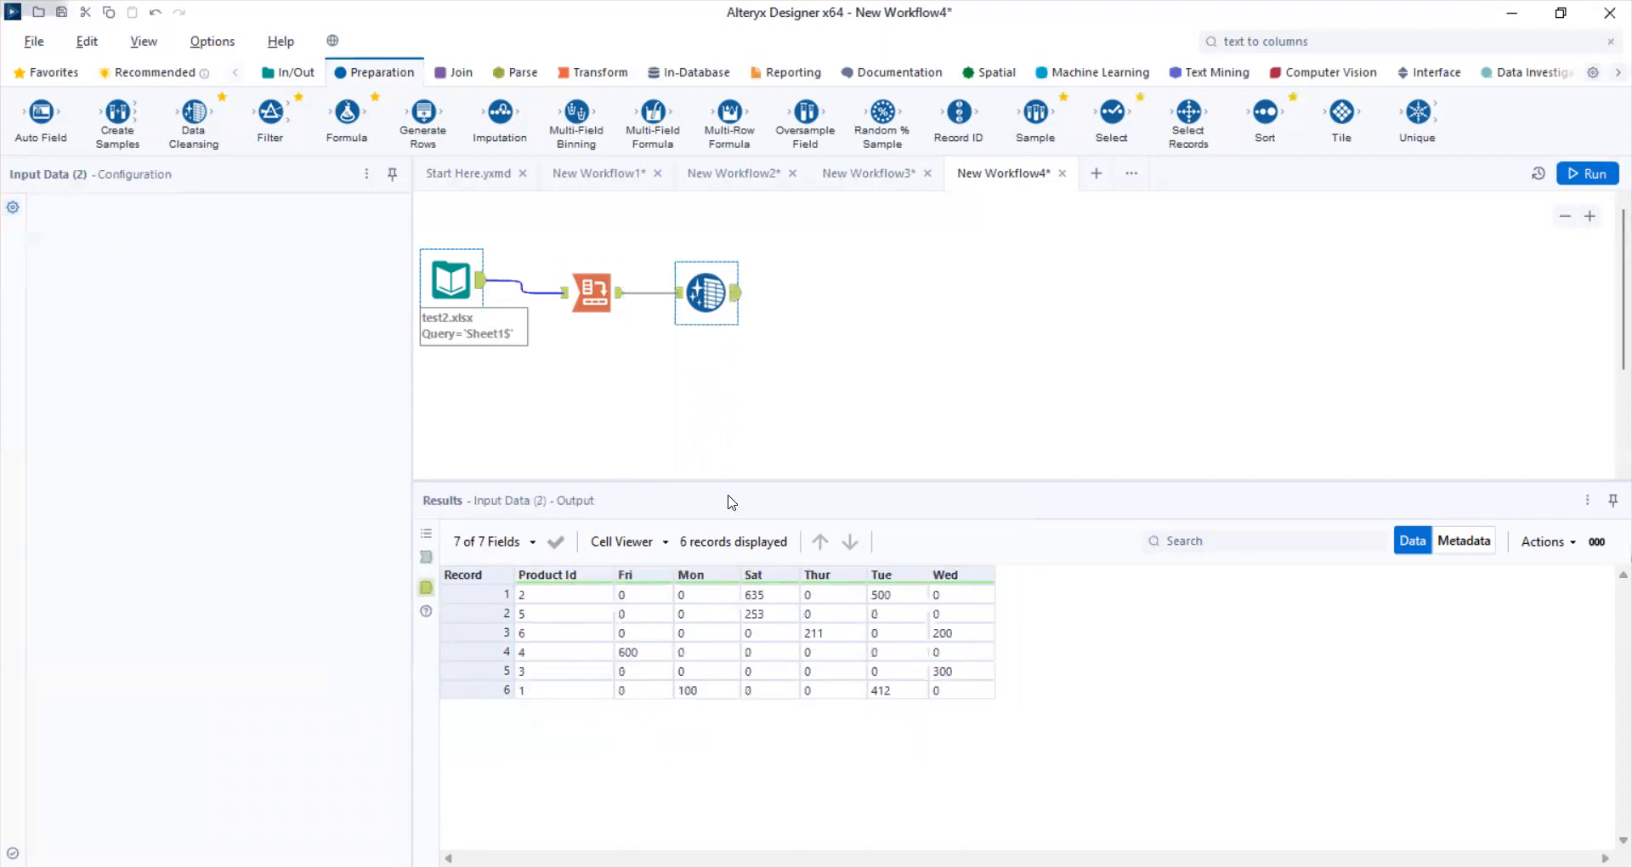